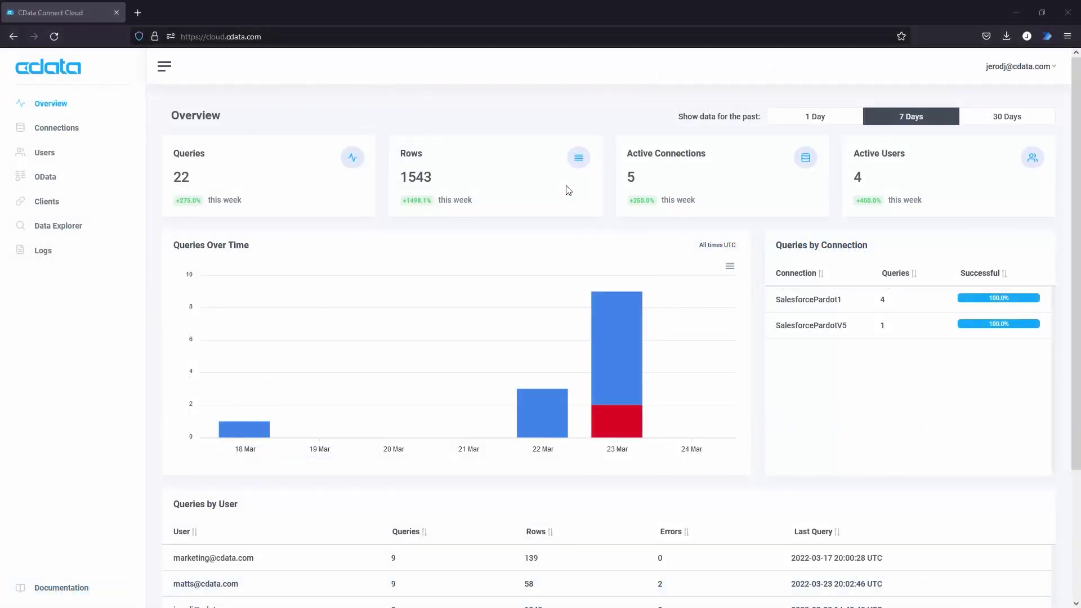
- Start a new connection and choose Snowflake as the data source
click(56, 127)
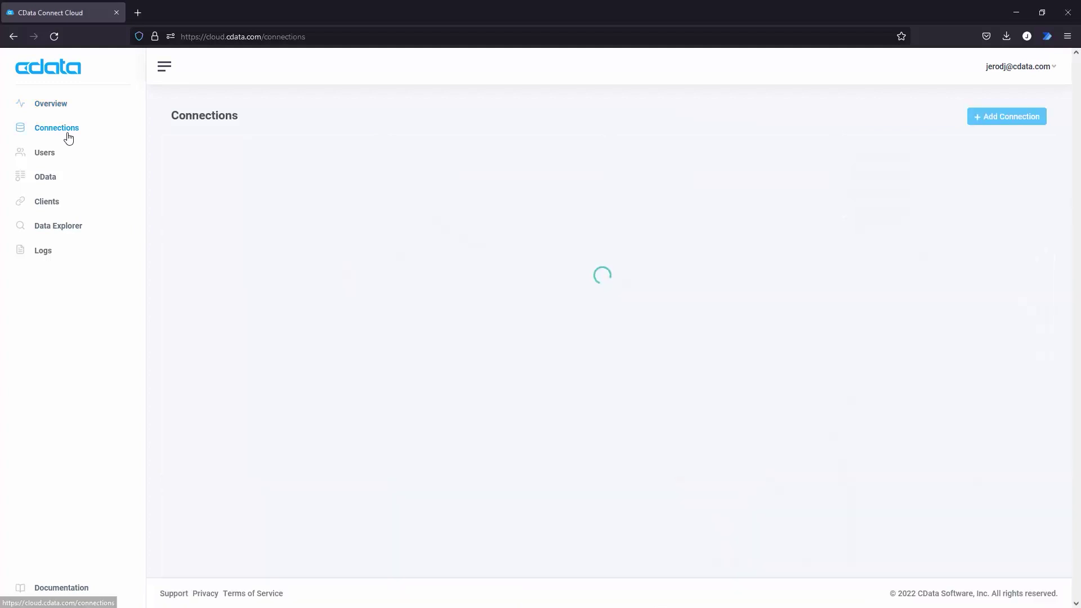
click(1023, 118)
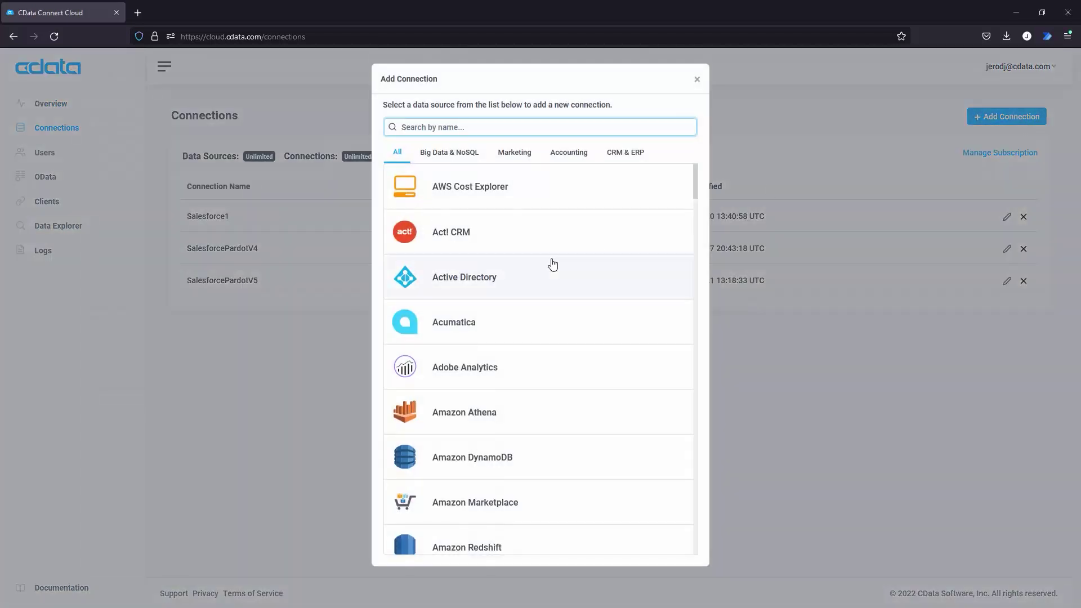
text(Snowflake)
click(456, 186)
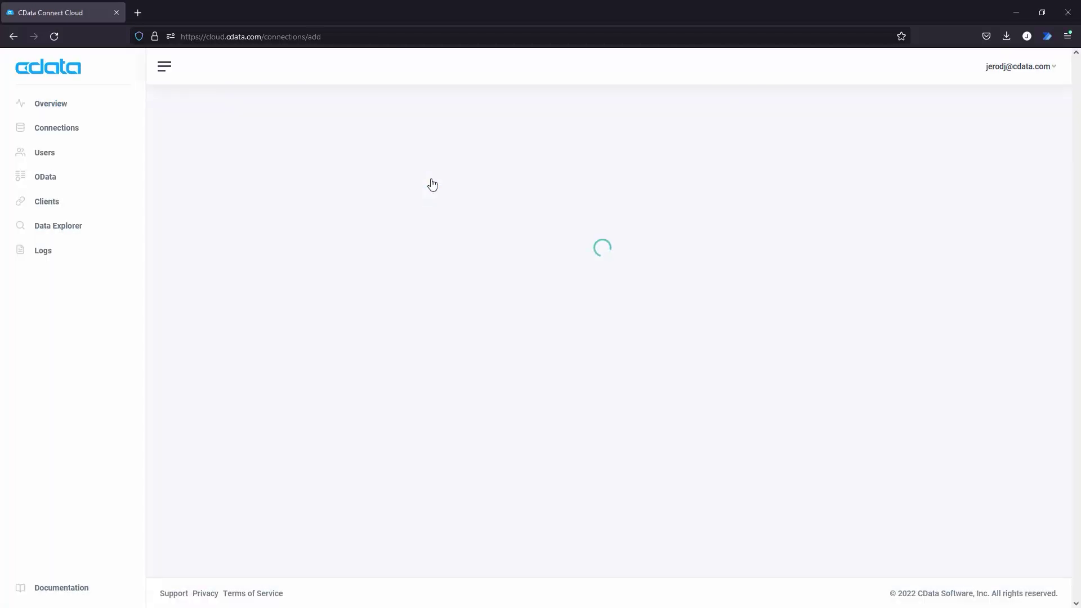
- Enter the Snowflake user, password, URL, DEMO_WH warehouse, DEMO_DB database and CRM schema
click(211, 353)
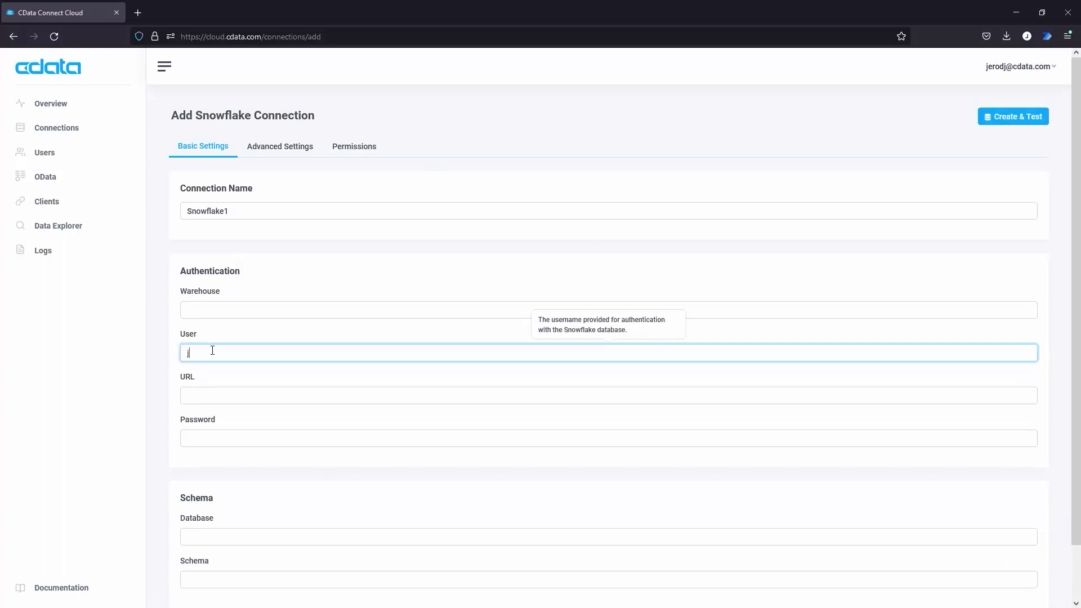
text(jerodj)
click(202, 437)
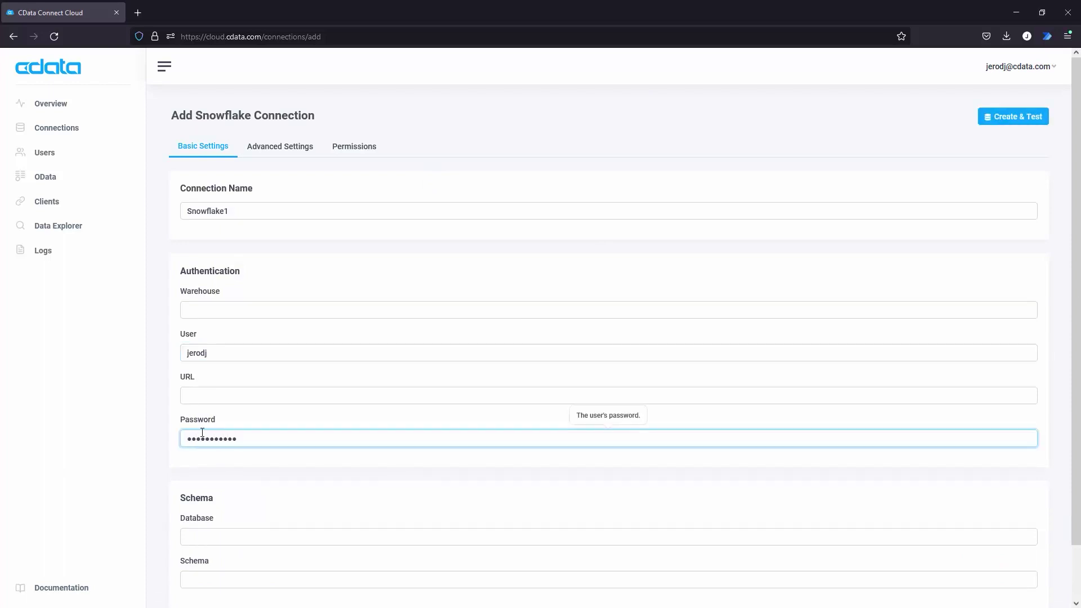
click(212, 395)
text(https://cdatapartner.east-us-2.azure.snowflakecomputing.com)
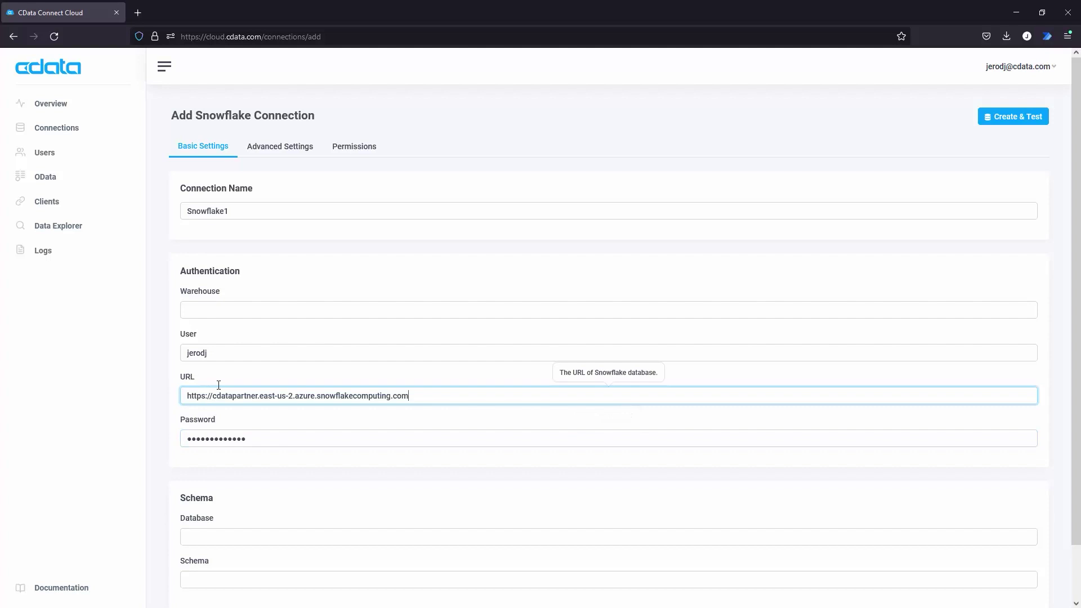
click(211, 309)
text(DEMO_WH)
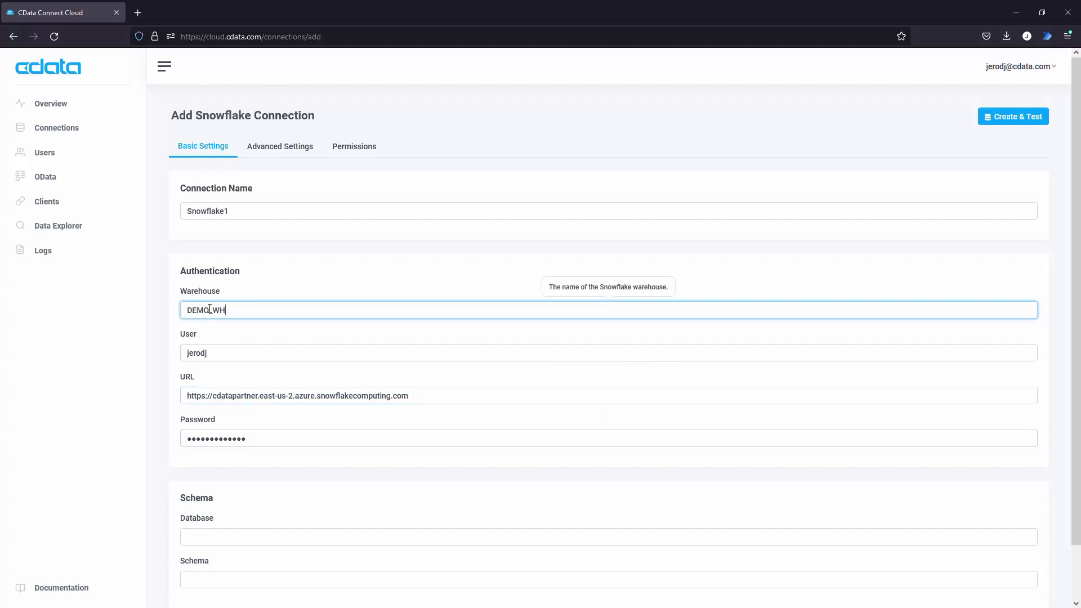
click(272, 537)
text(DEM)
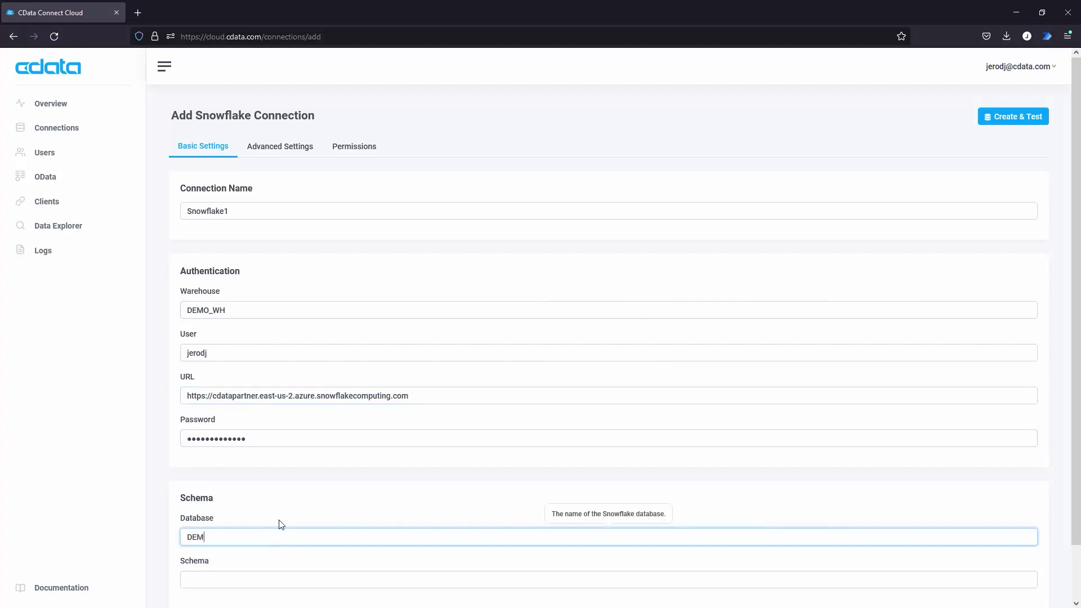
text(O_DB)
click(252, 578)
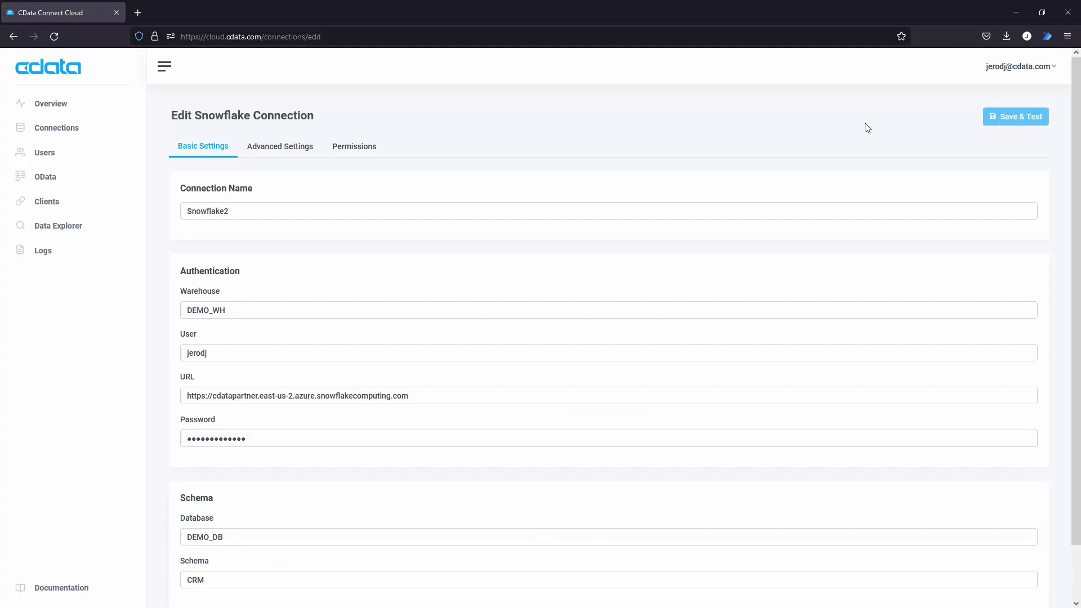
- In Data Explorer, run a SELECT on the Account table through the Snowflake2 connection
click(57, 225)
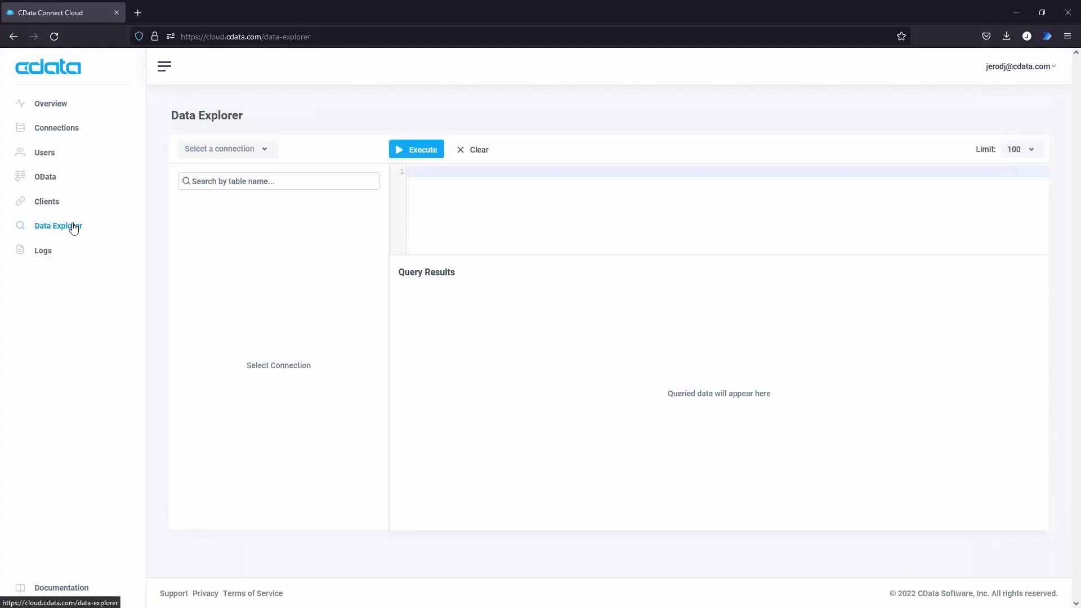
click(225, 149)
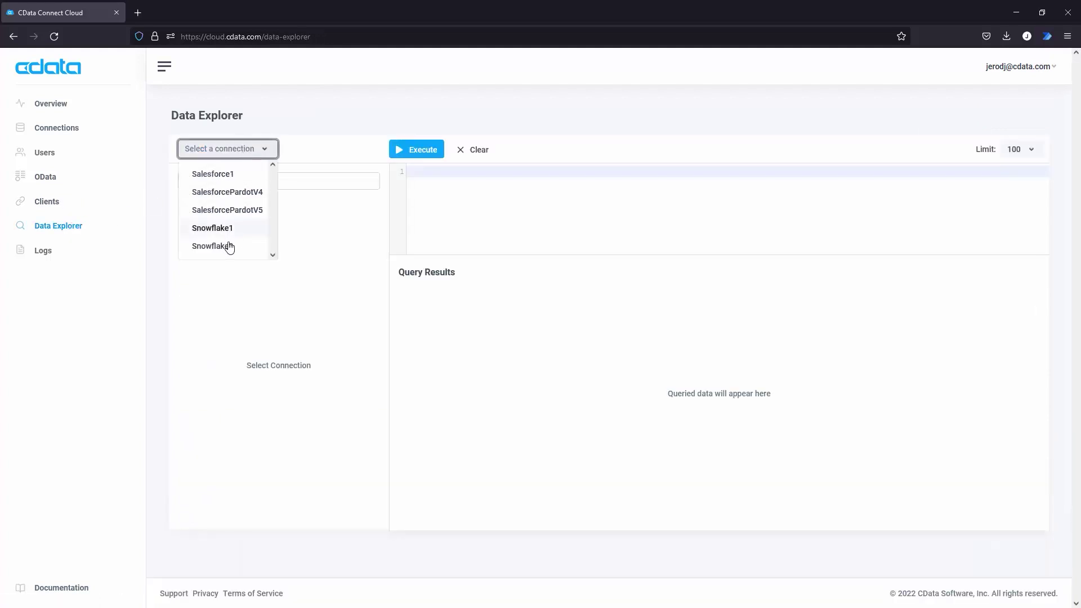
click(212, 245)
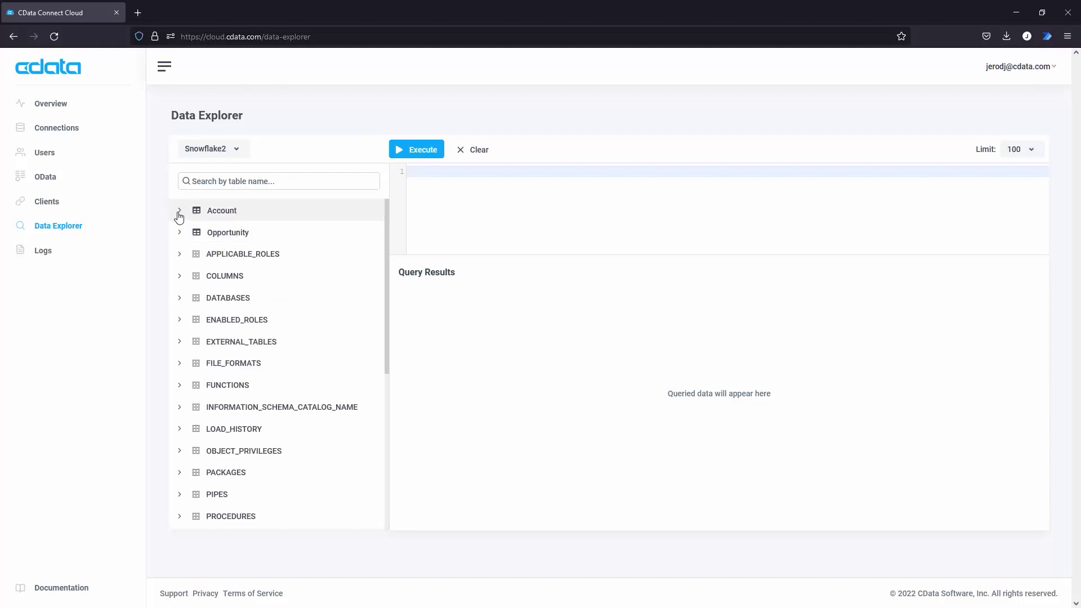
click(221, 210)
click(413, 153)
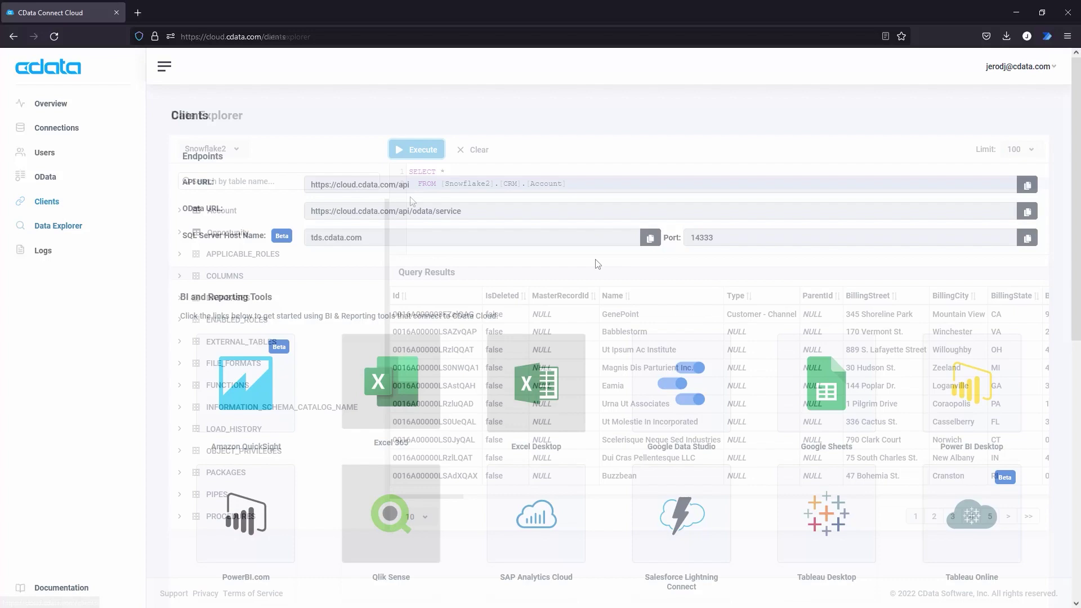
- Install the CData Connect Cloud Sheets add-on, granting access with the company Google account
click(810, 363)
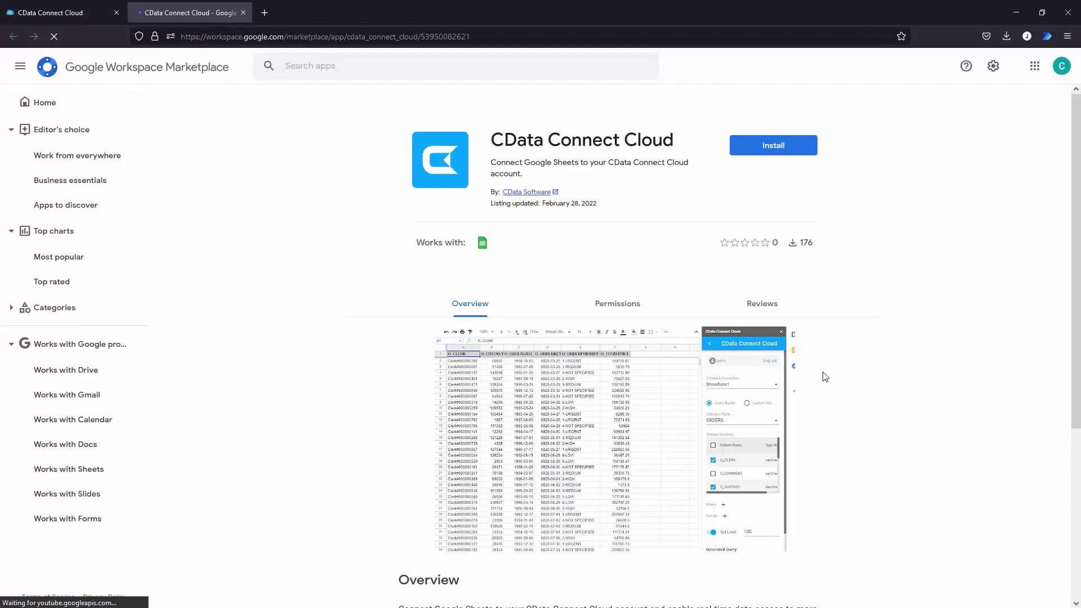
click(772, 146)
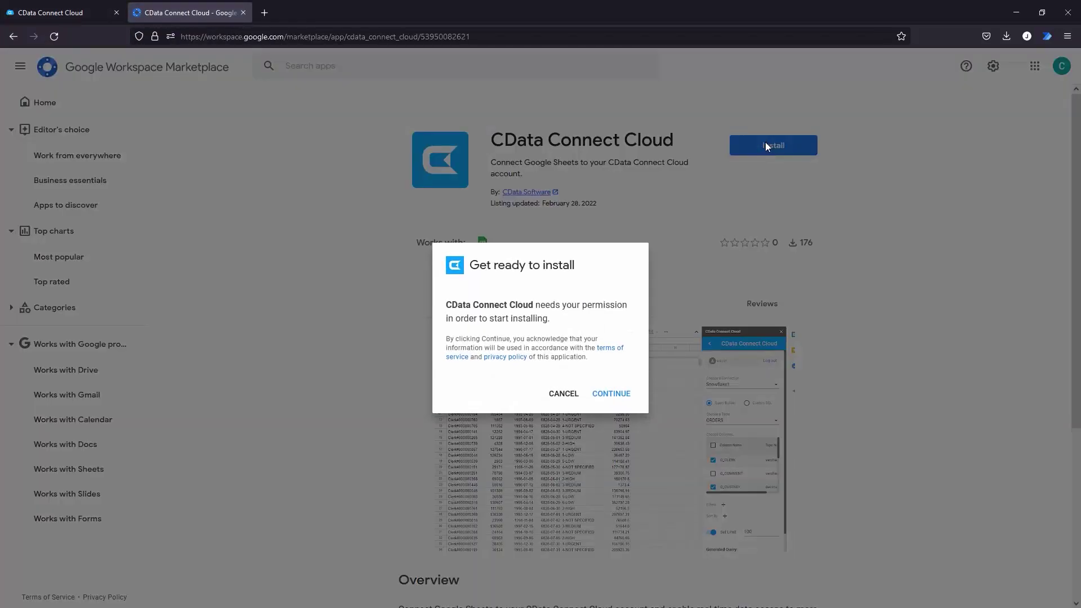
click(611, 393)
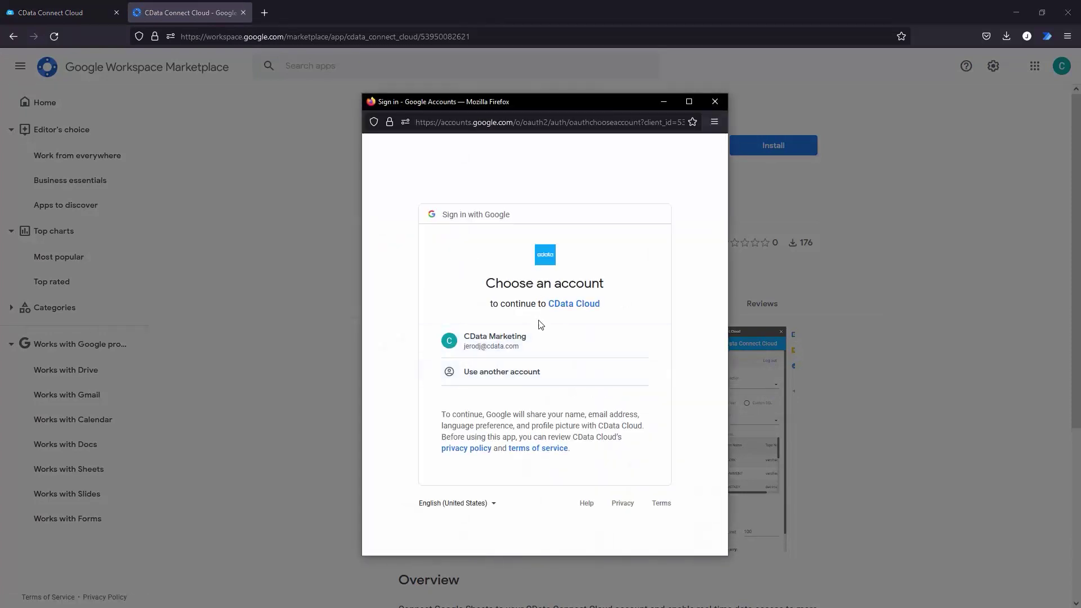
click(537, 347)
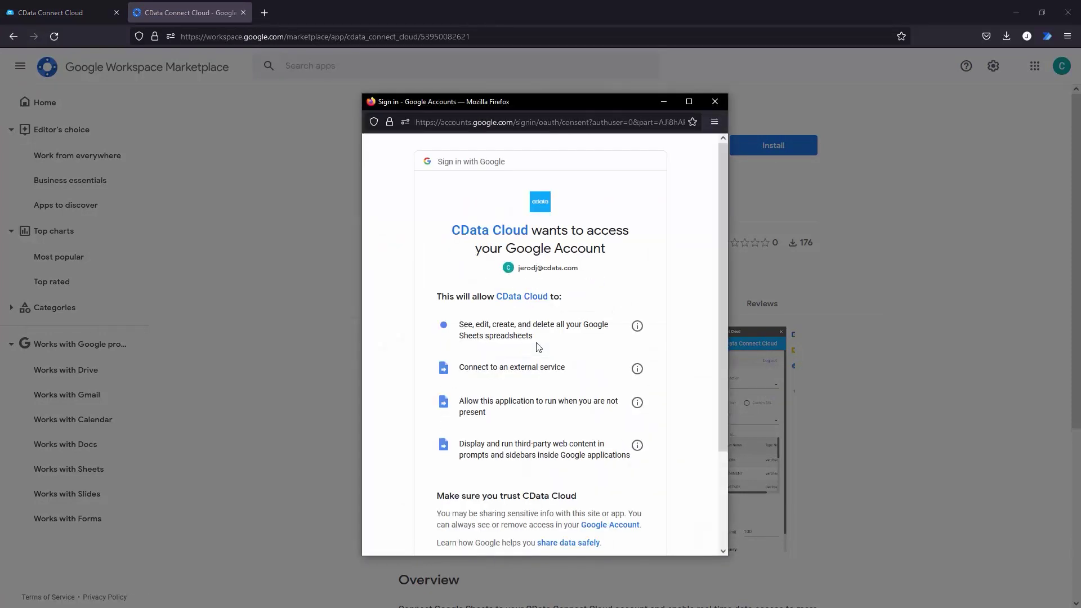
scroll(543, 313, down, 3)
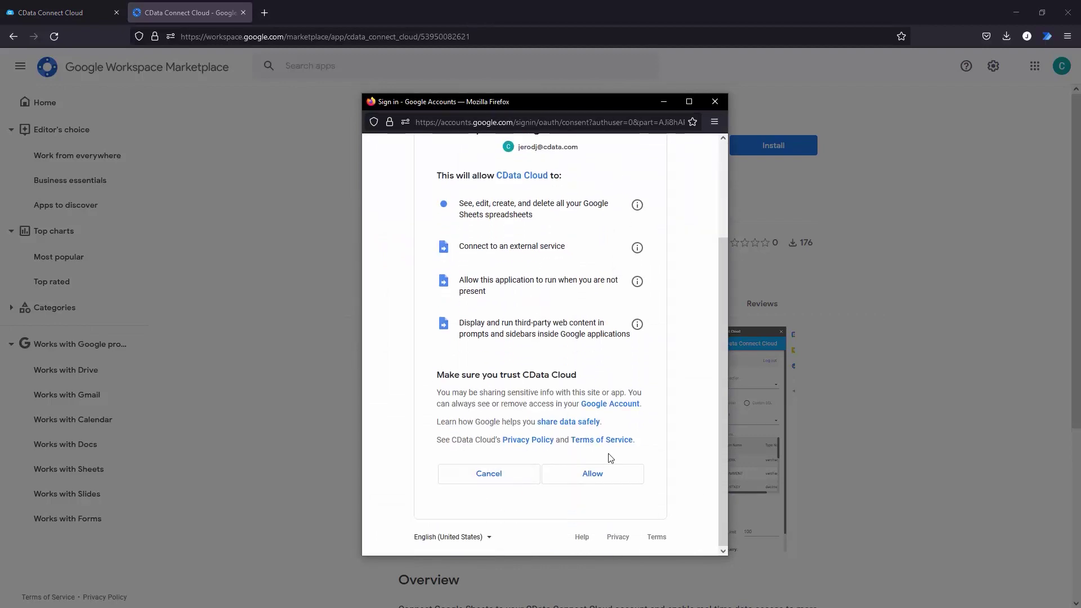
click(618, 472)
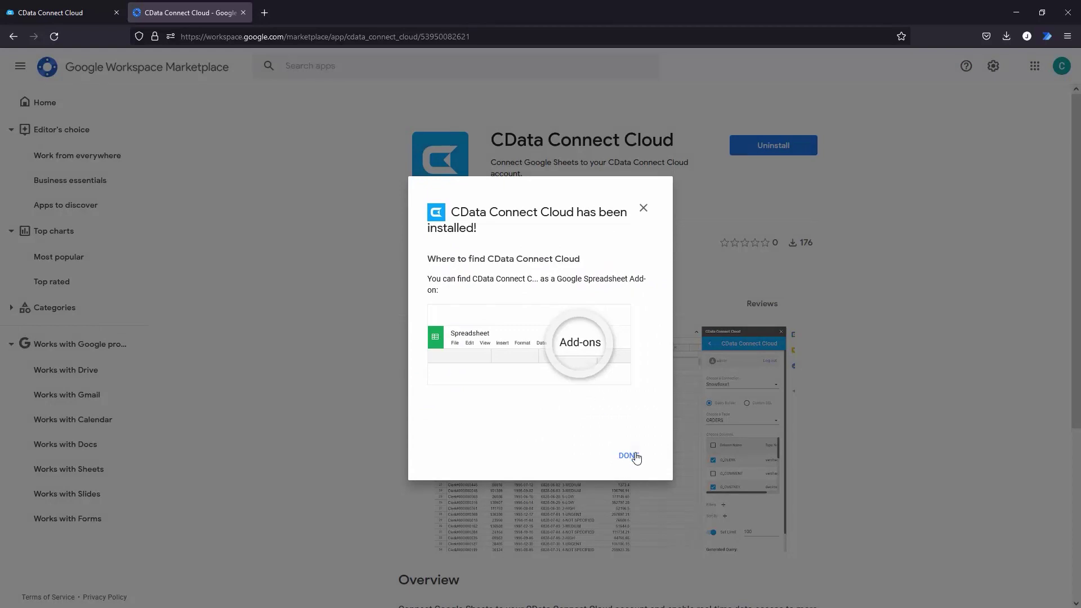
- Finish the add-on installation and create a new blank Google Sheets spreadsheet
click(628, 456)
key(ctrl+t)
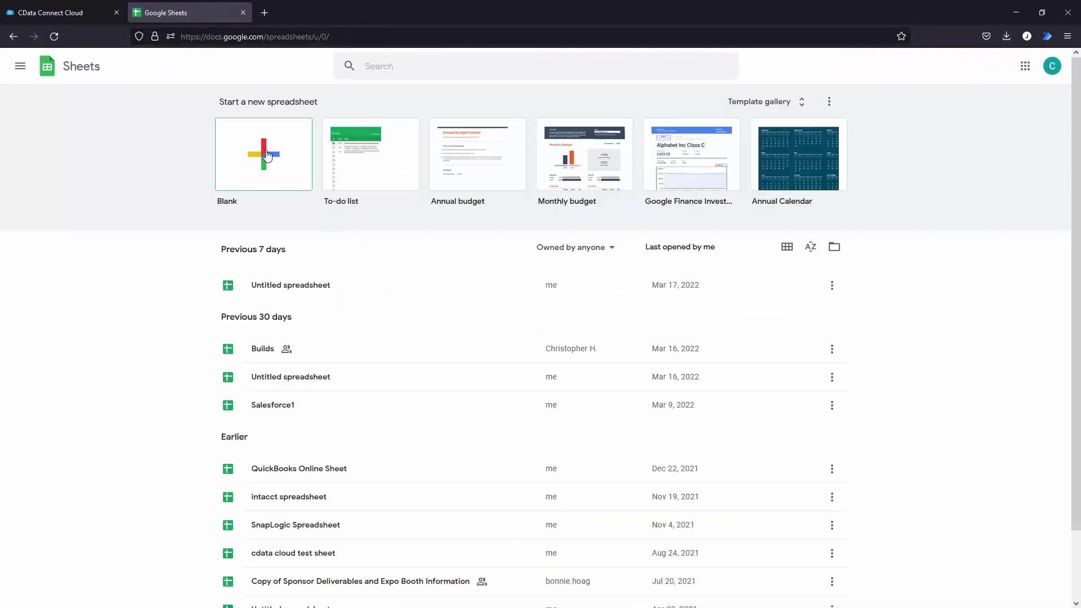
click(267, 155)
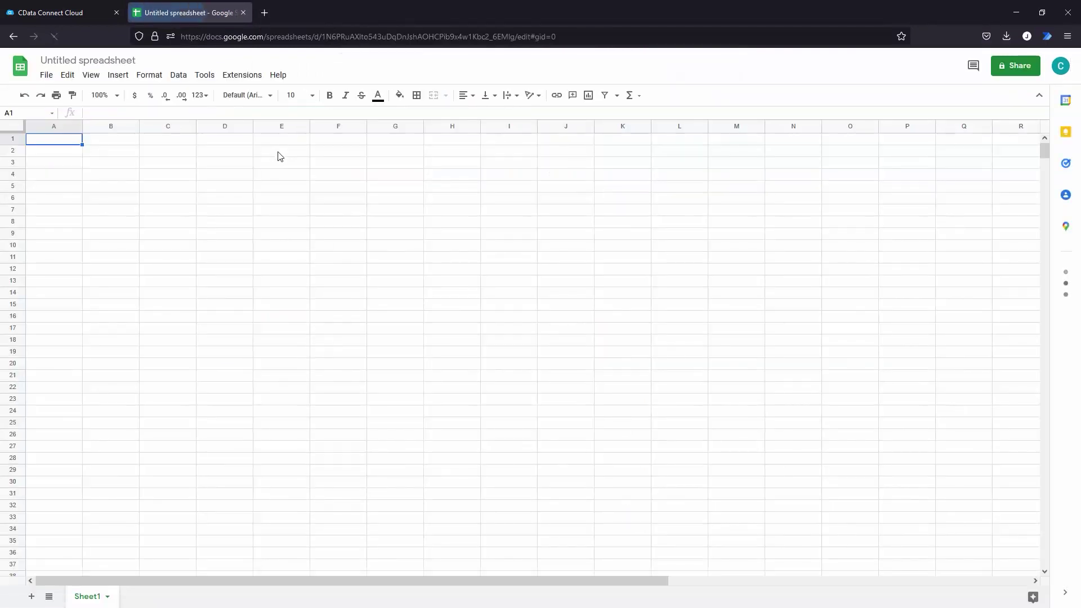
- Launch the CData Connect Cloud add-on from Extensions and authorize it
click(241, 74)
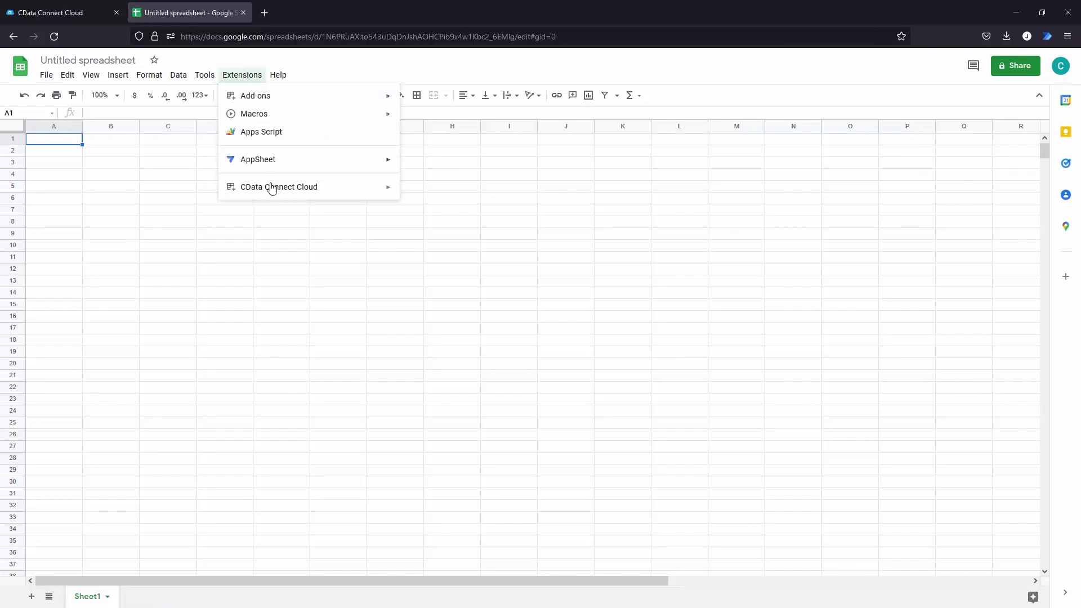
mouse_move(279, 187)
click(418, 192)
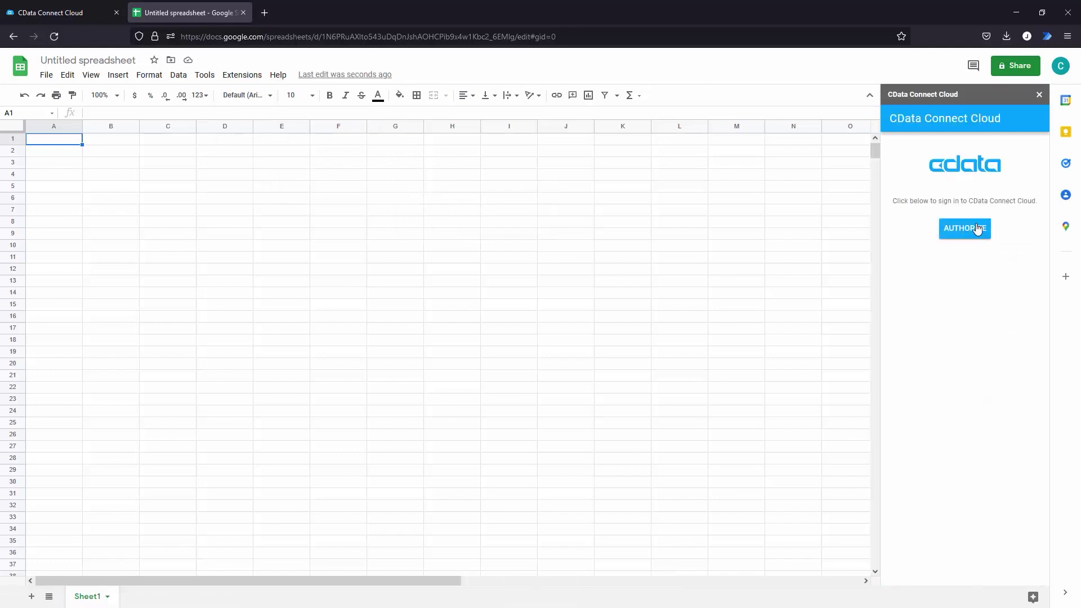
click(965, 228)
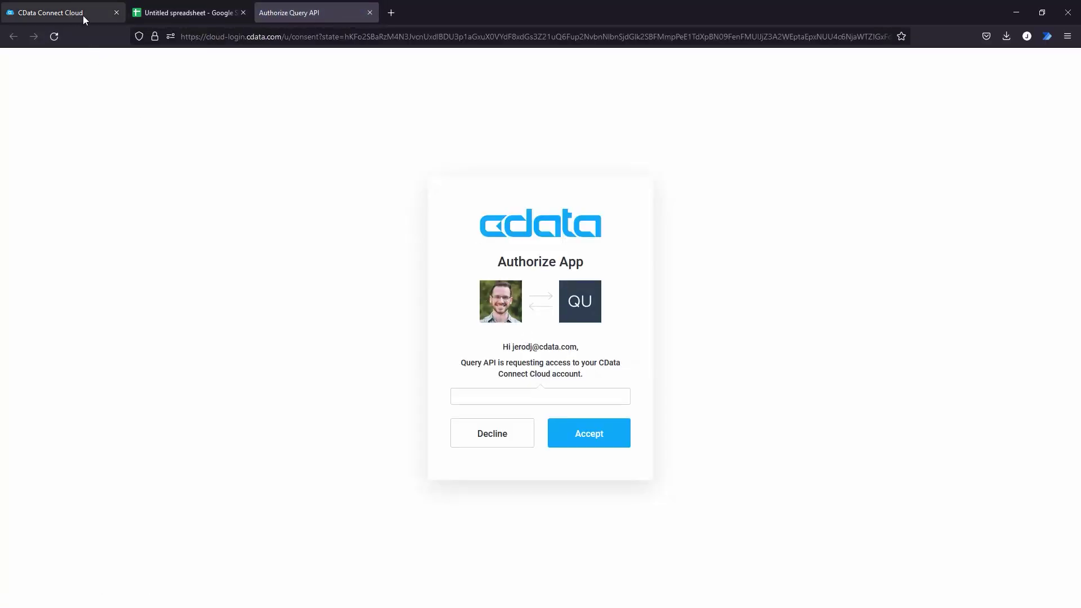
click(590, 431)
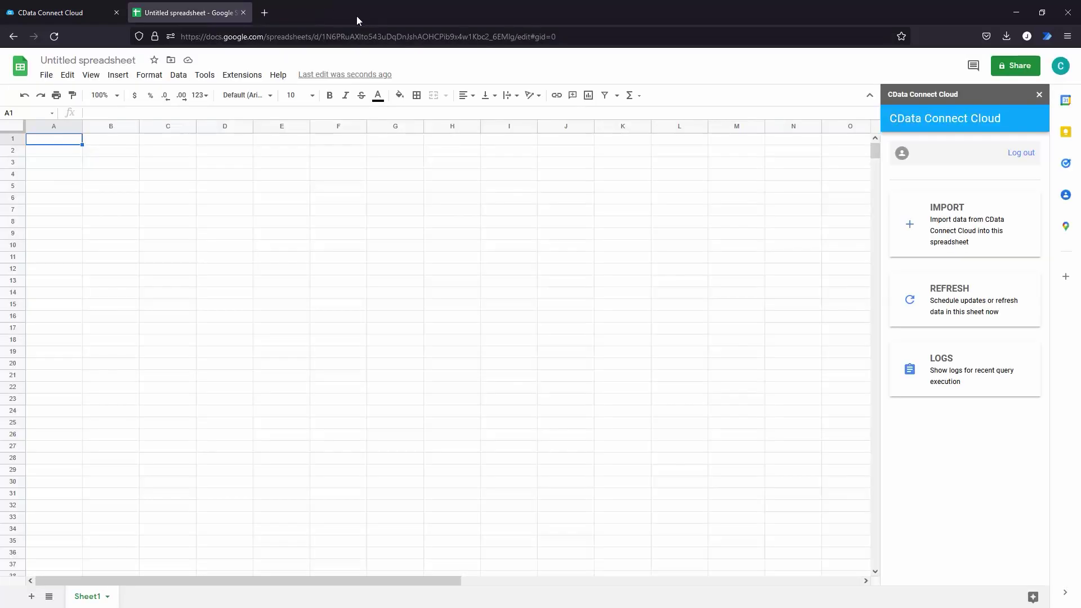
- Build an import from Snowflake2's CRM.Account table with all columns selected
click(983, 234)
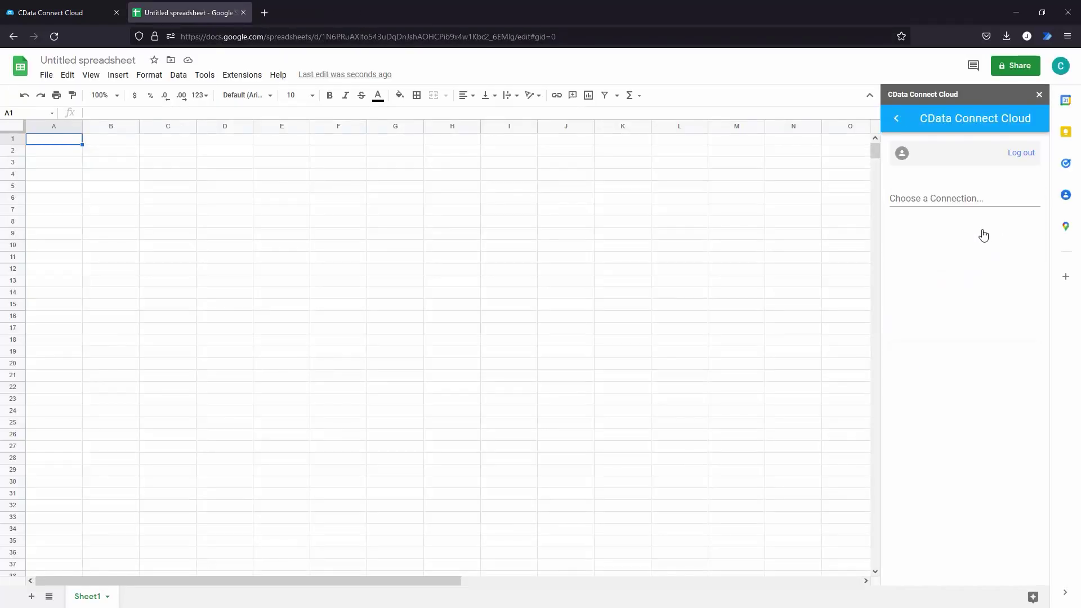
click(971, 201)
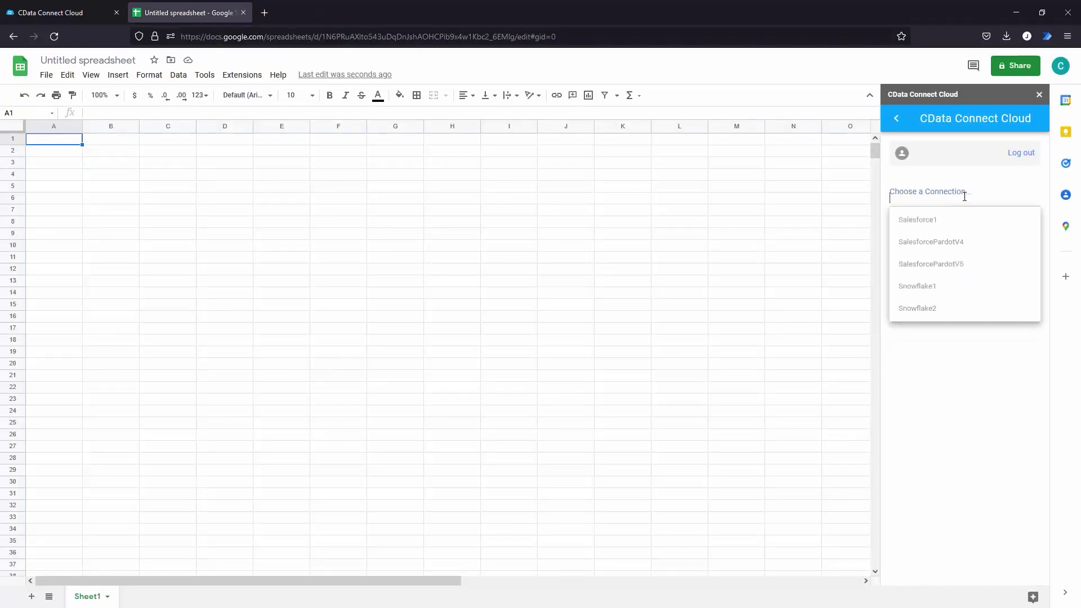
click(918, 309)
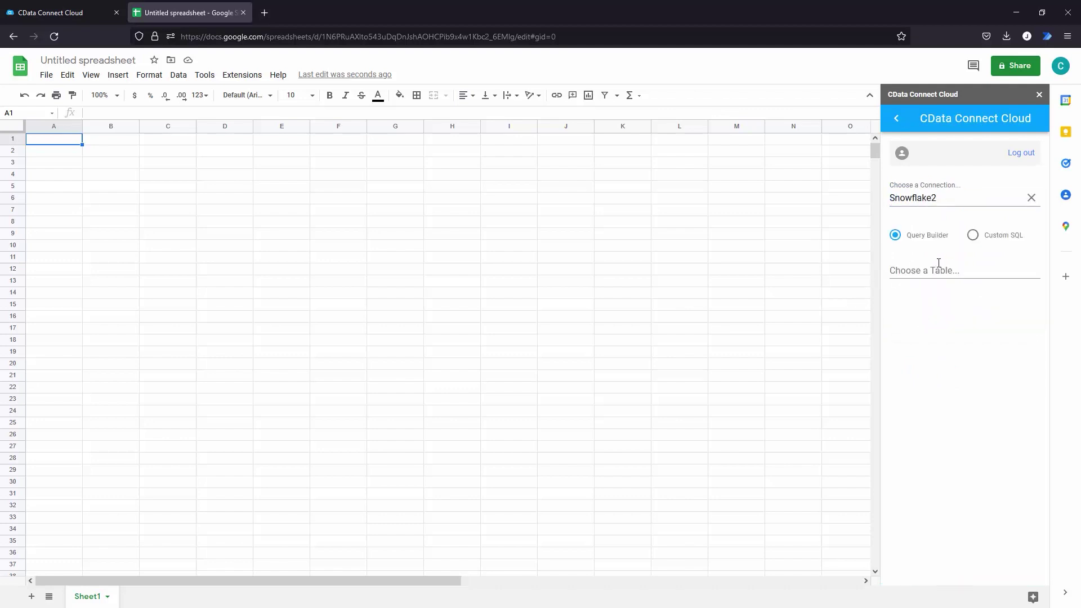
click(939, 268)
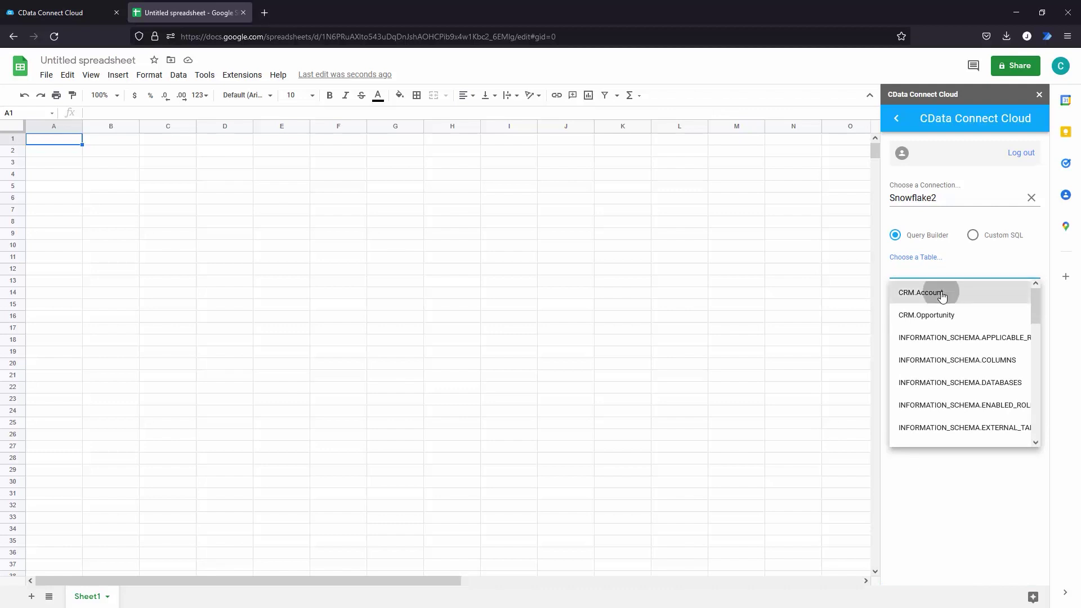
click(942, 294)
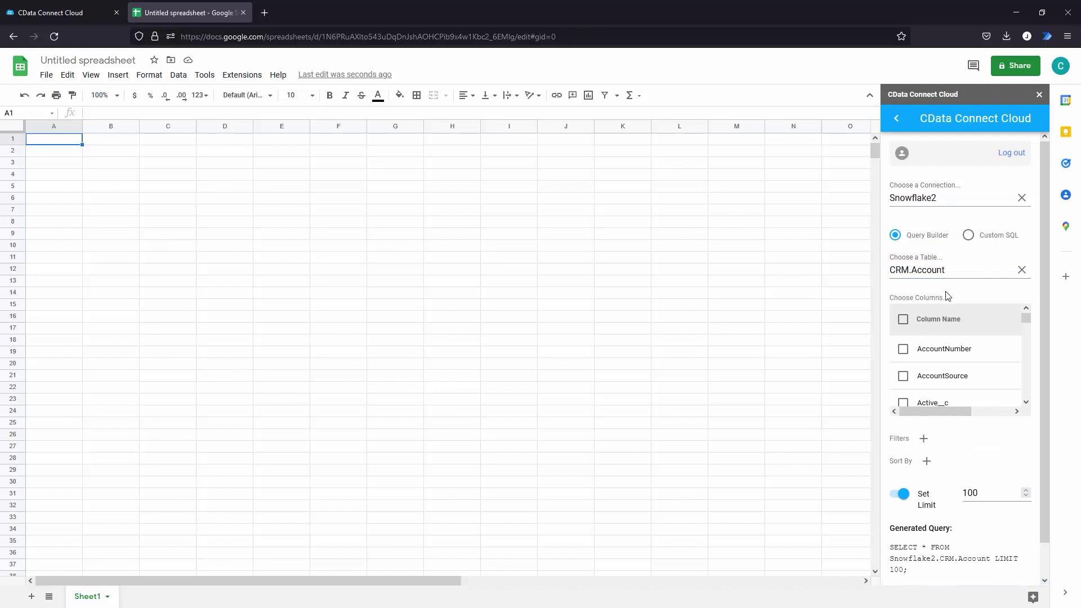
click(903, 319)
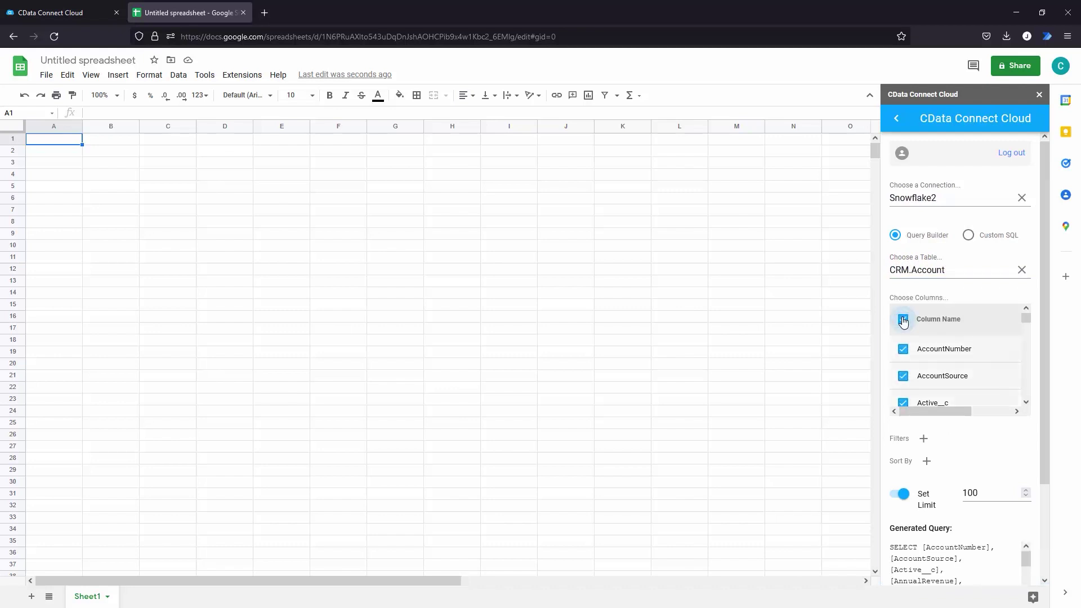
- Add and then remove filter conditions and a sort rule, leaving the query unfiltered and unsorted
click(924, 438)
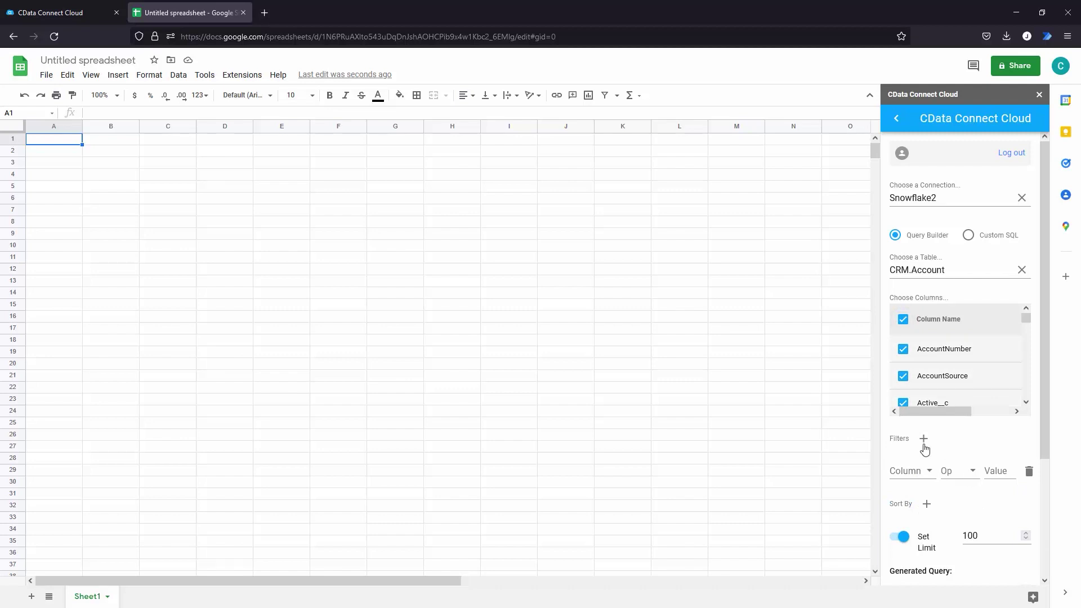
click(923, 440)
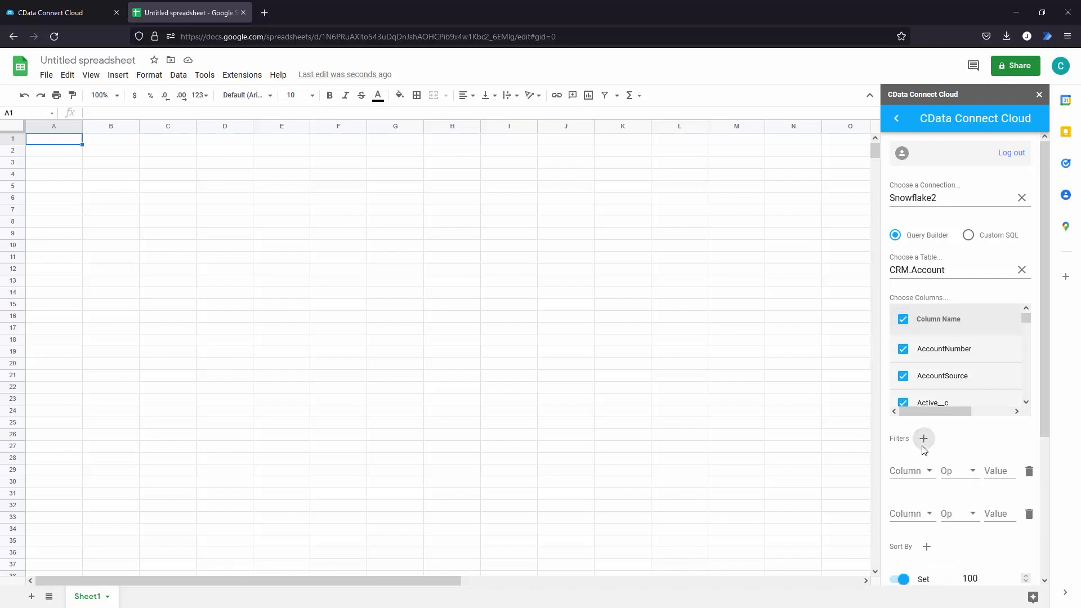
click(1030, 471)
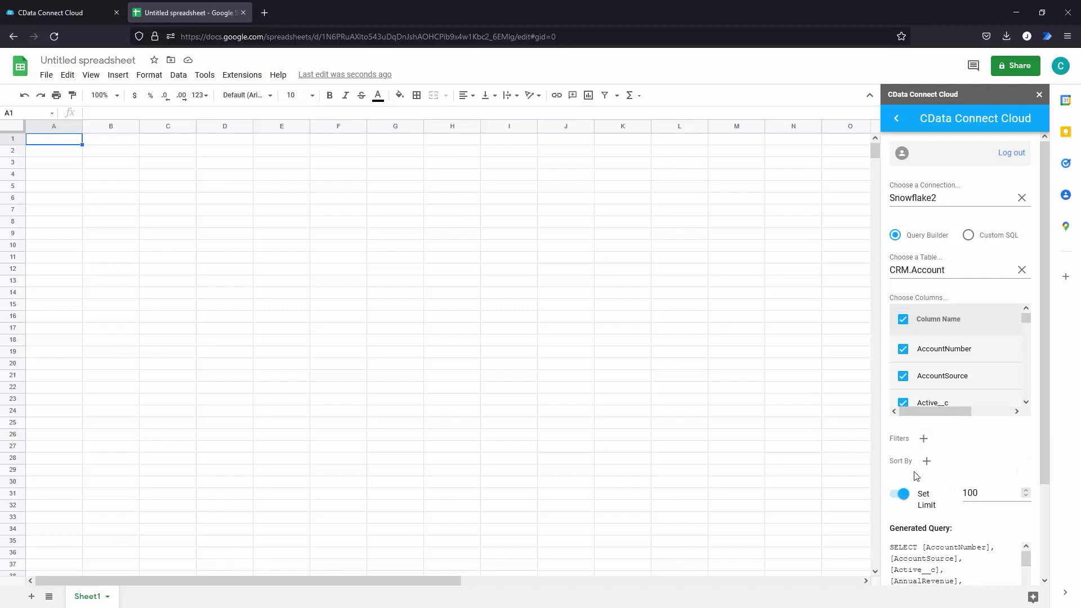
click(927, 462)
click(1028, 493)
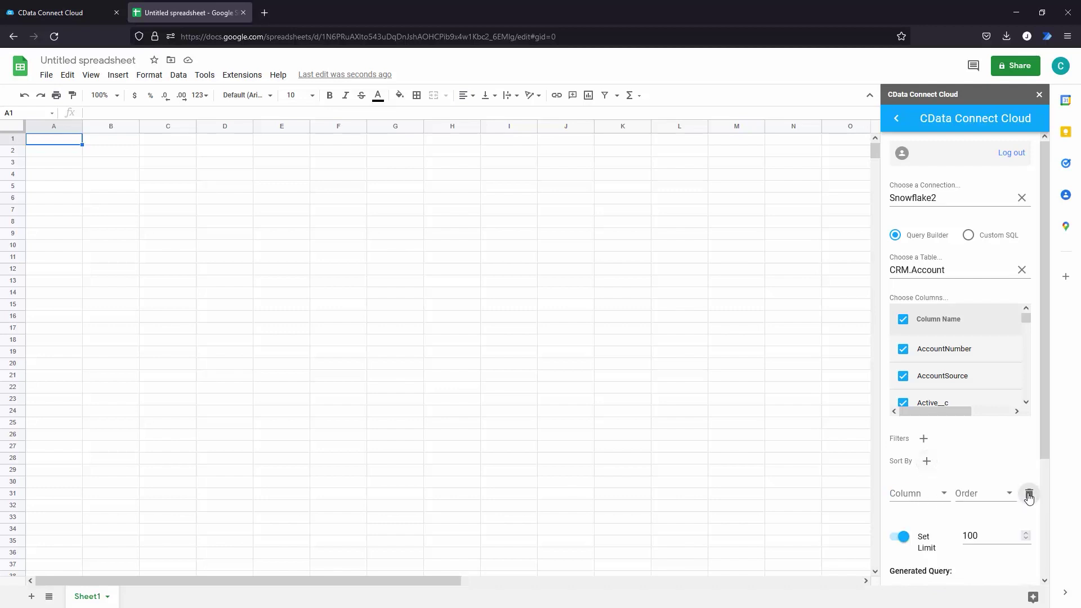
scroll(947, 461, down, 2)
scroll(946, 462, down, 1)
scroll(947, 490, down, 3)
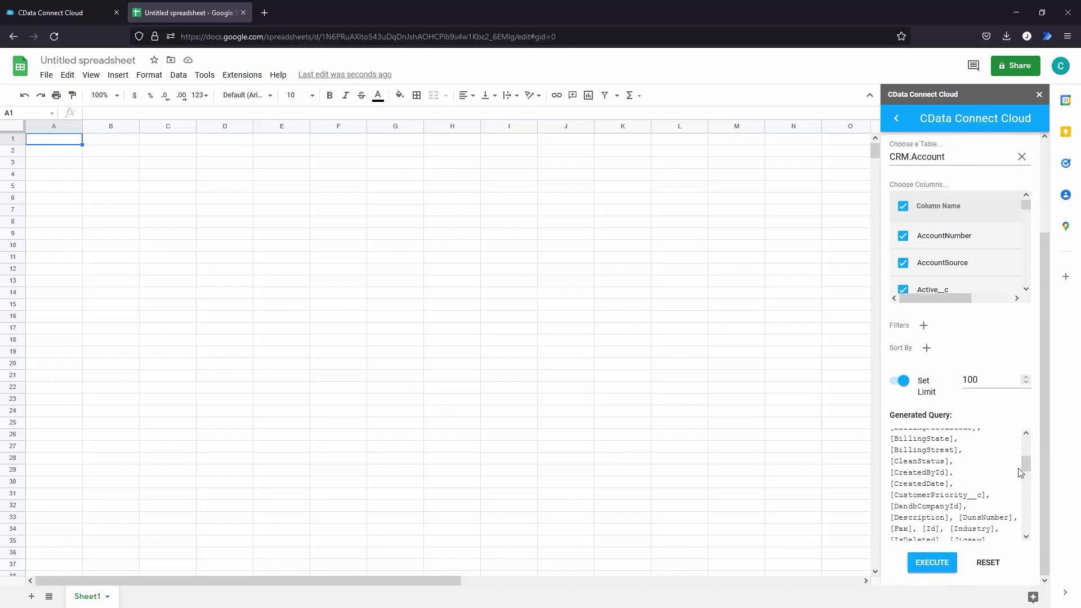
drag(1025, 473, 1026, 528)
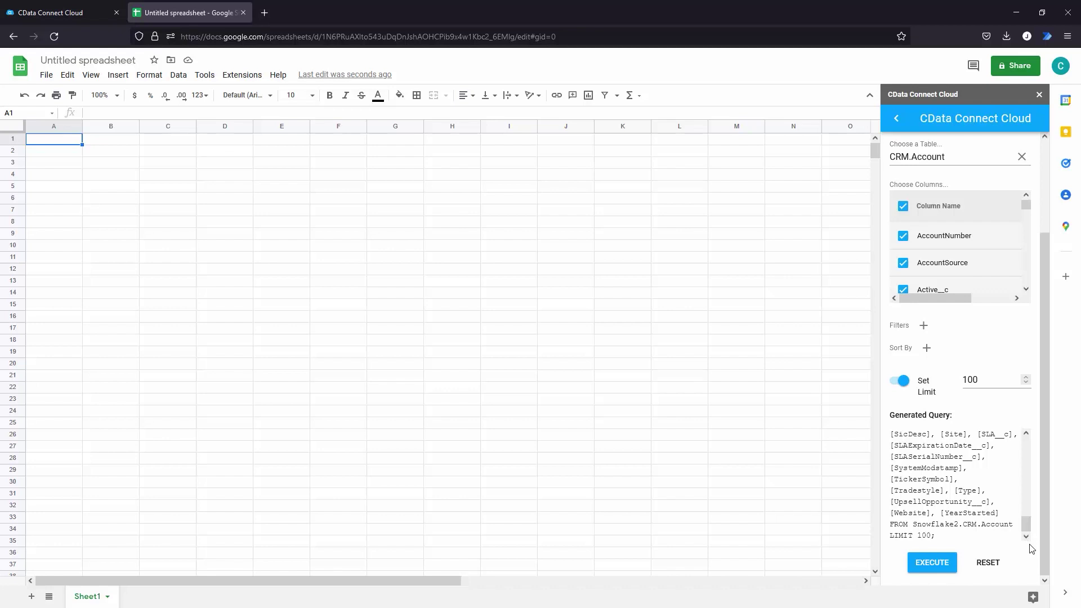
- Execute the CRM.Account query and output the results into the current sheet
click(932, 563)
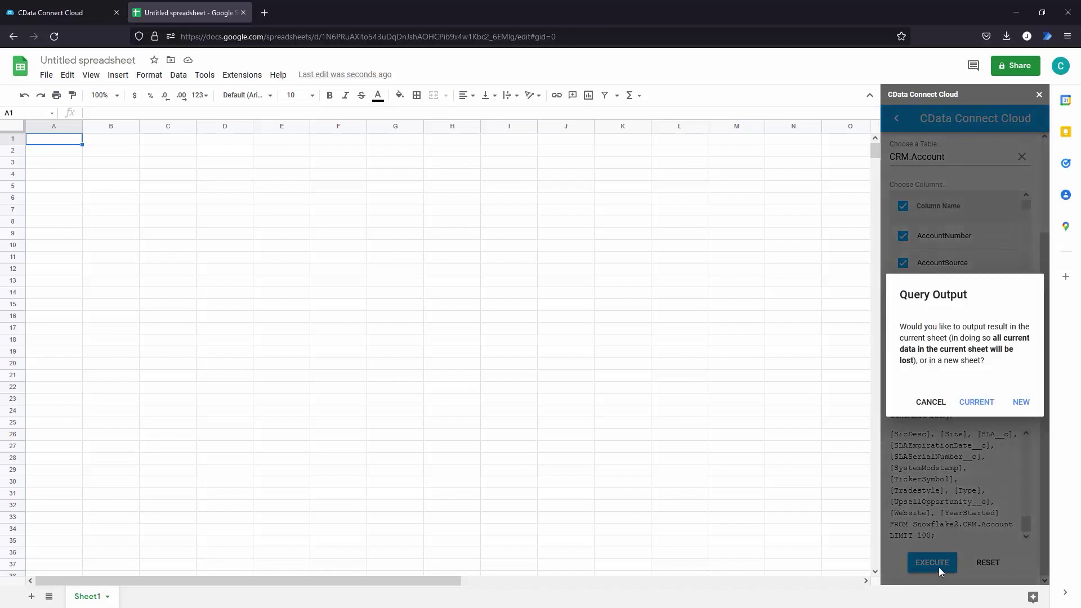
click(977, 402)
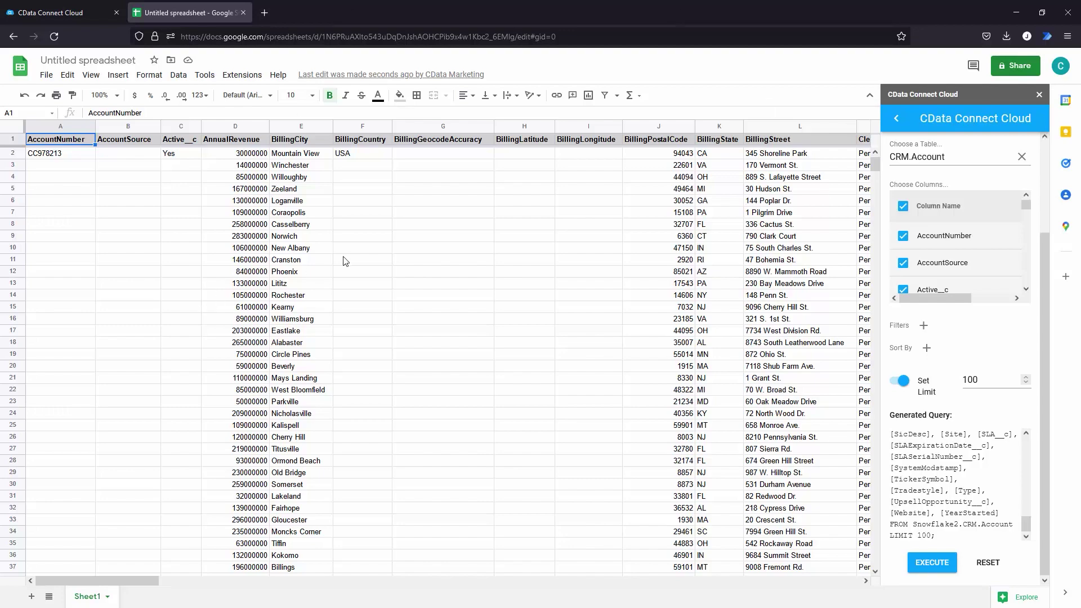
scroll(344, 262, down, 5)
scroll(380, 245, up, 5)
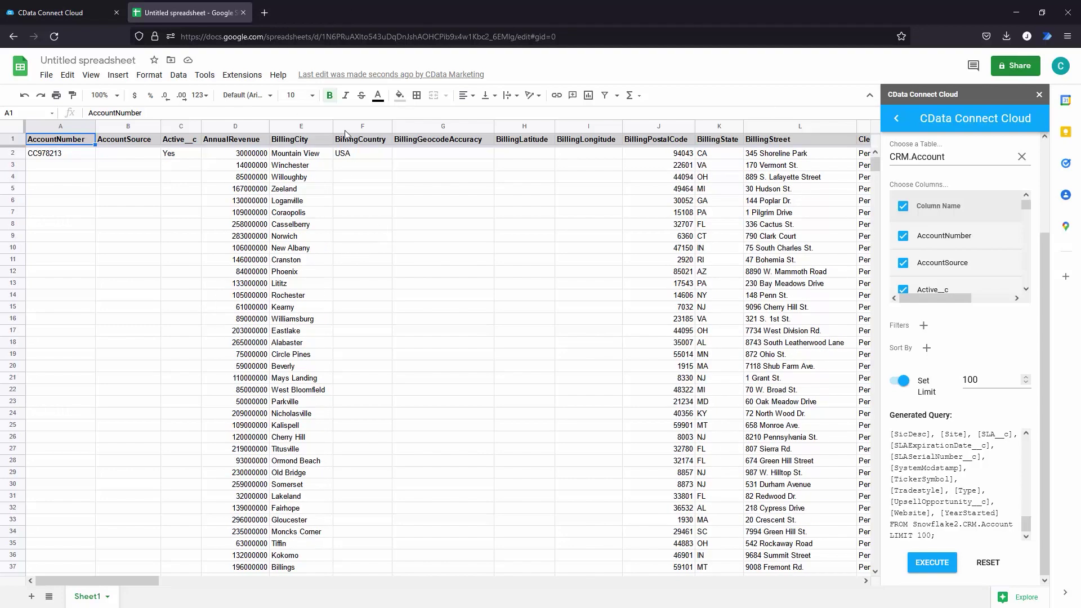